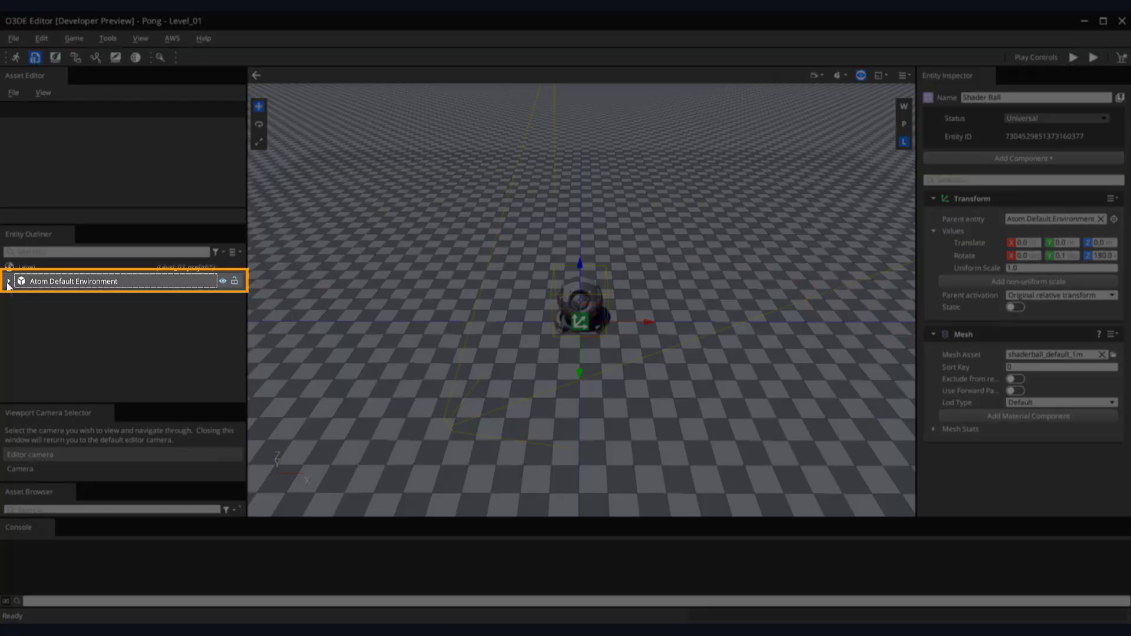
# Hide the Shader Ball under Atom Default Environment, then collapse that entity list again.
pyautogui.click(7, 282)
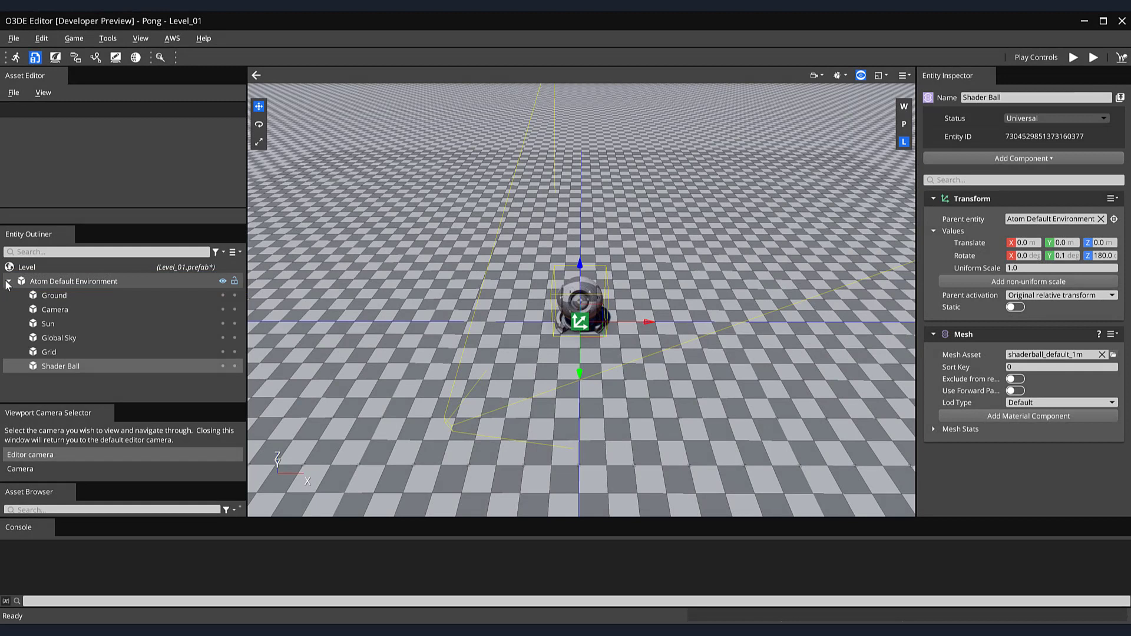
pyautogui.click(102, 369)
pyautogui.click(122, 381)
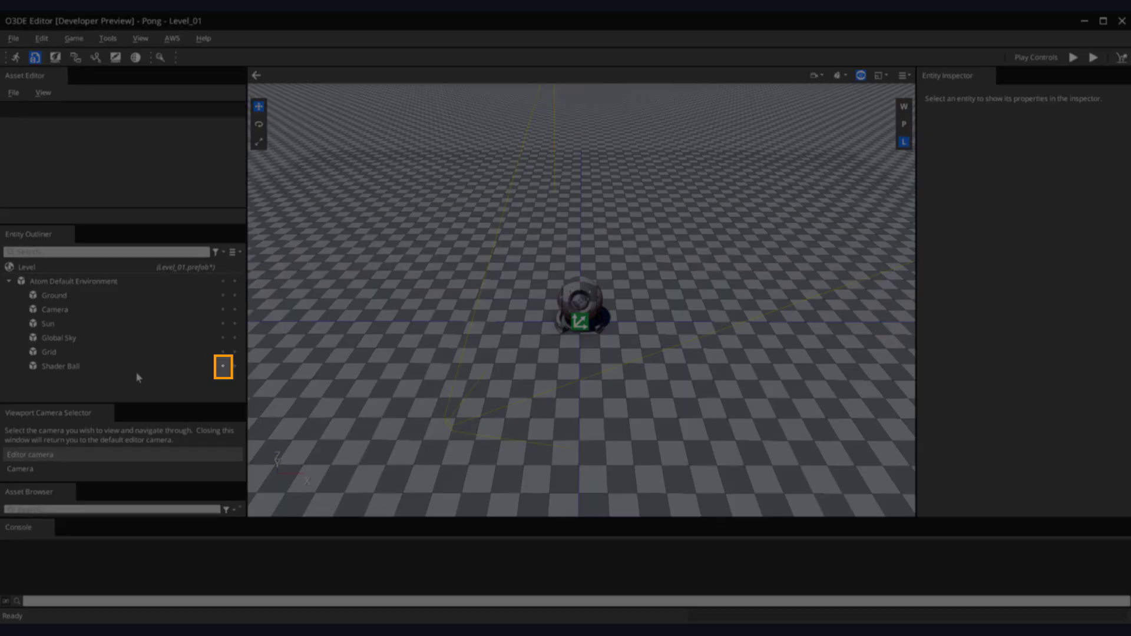
pyautogui.click(223, 366)
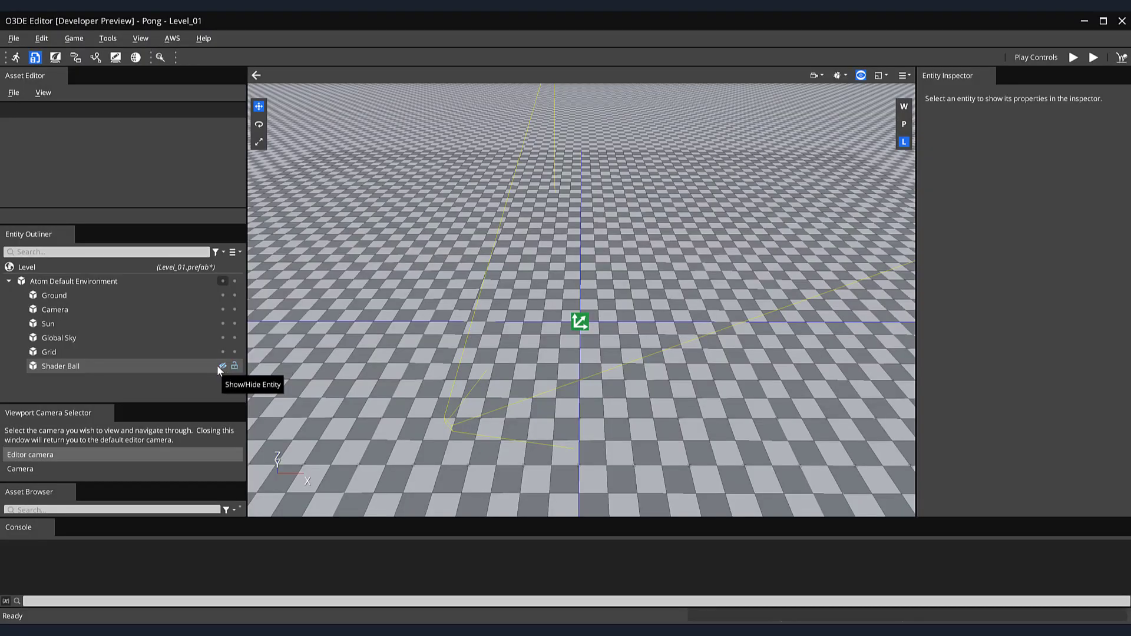
pyautogui.click(9, 282)
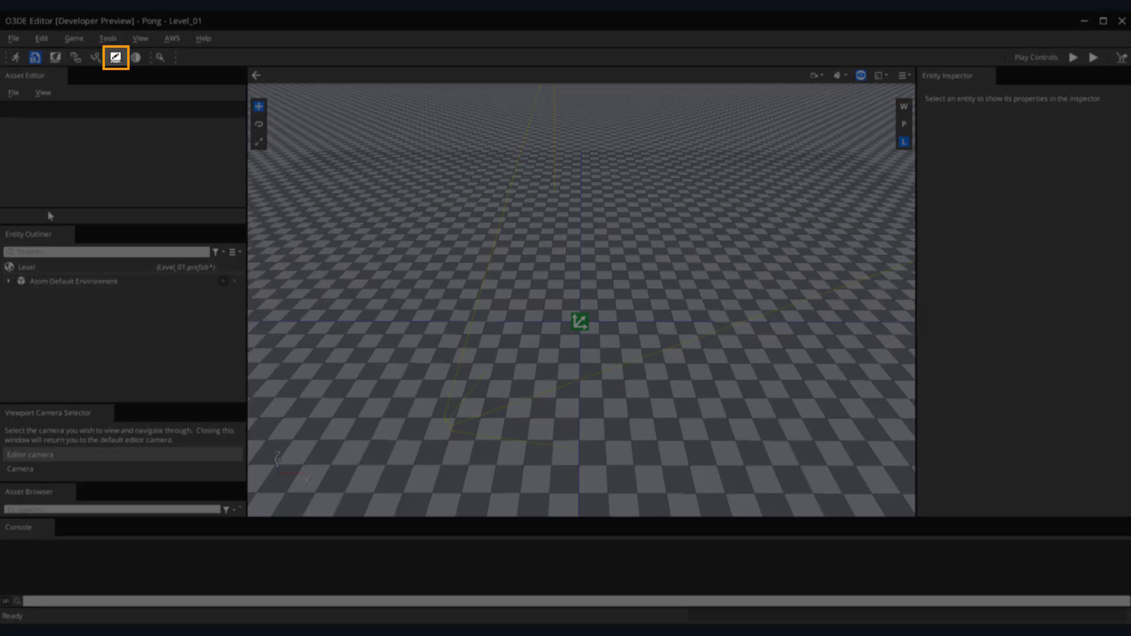
# Launch the UI Editor from the toolbar to get a blank 1280 x 720 Canvas1.
pyautogui.click(115, 59)
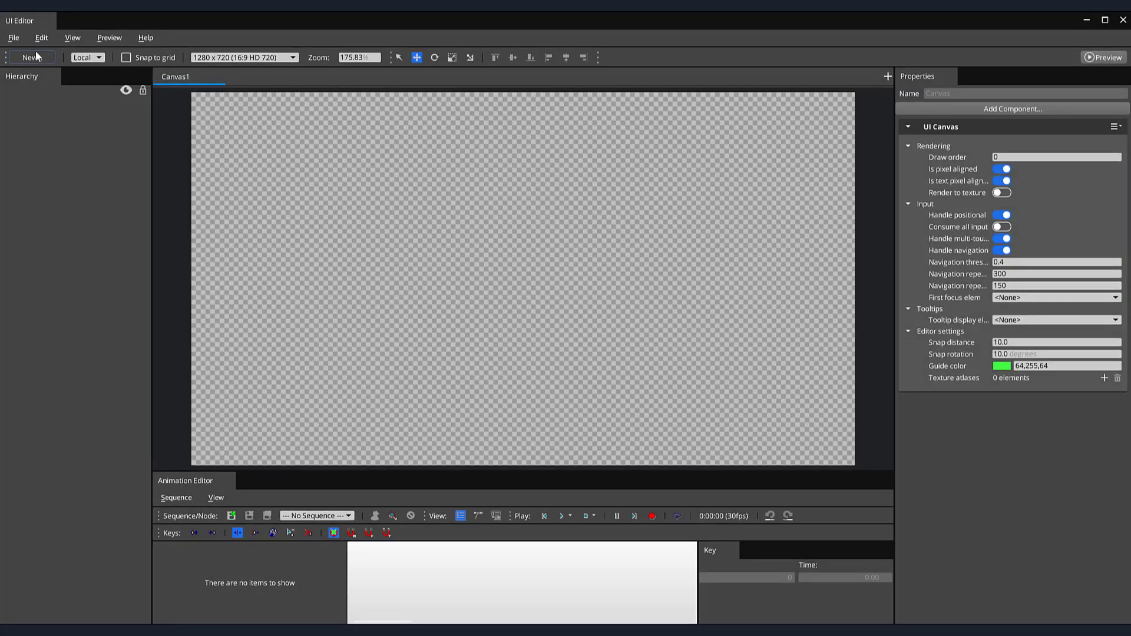
# Add an empty element with an Image component, anchored with the stretch preset to fill the canvas.
pyautogui.click(36, 54)
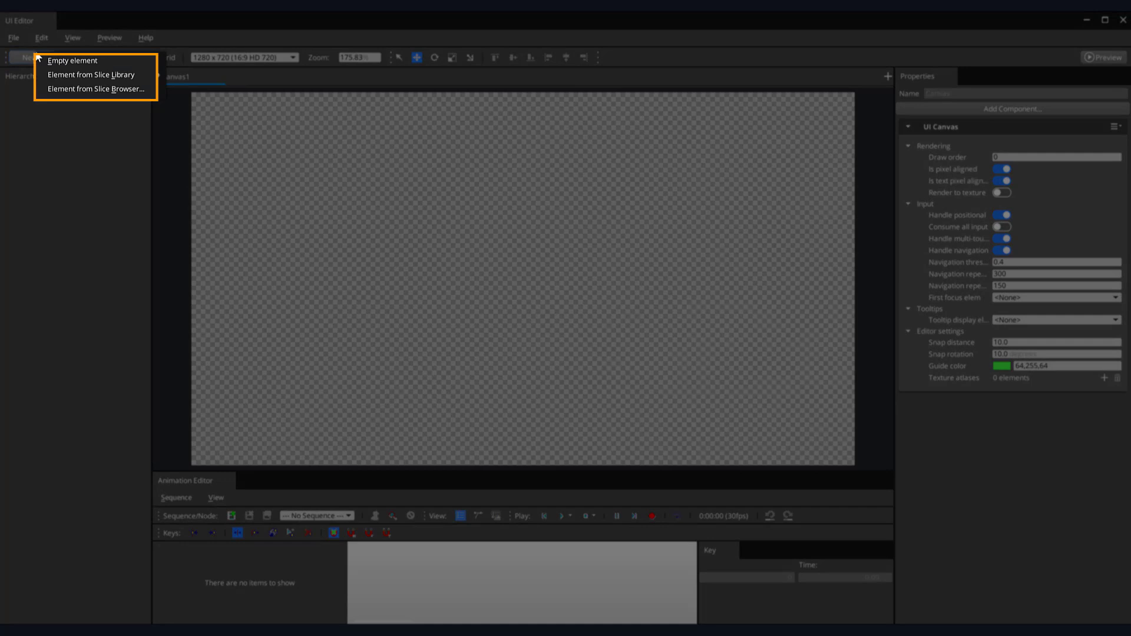
pyautogui.click(119, 61)
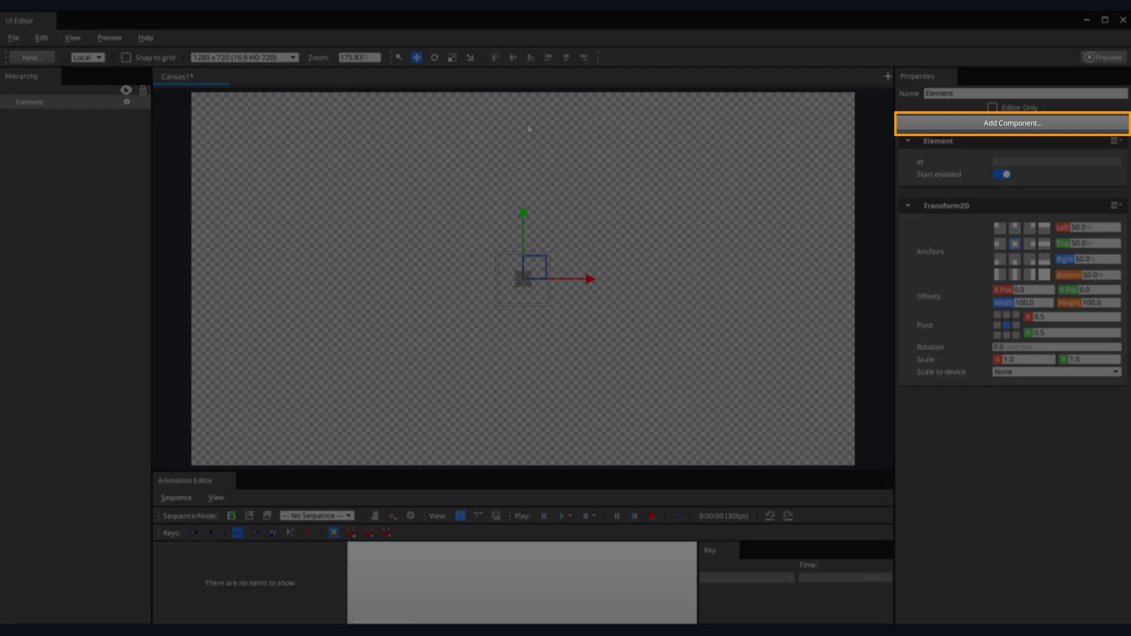
pyautogui.click(1086, 120)
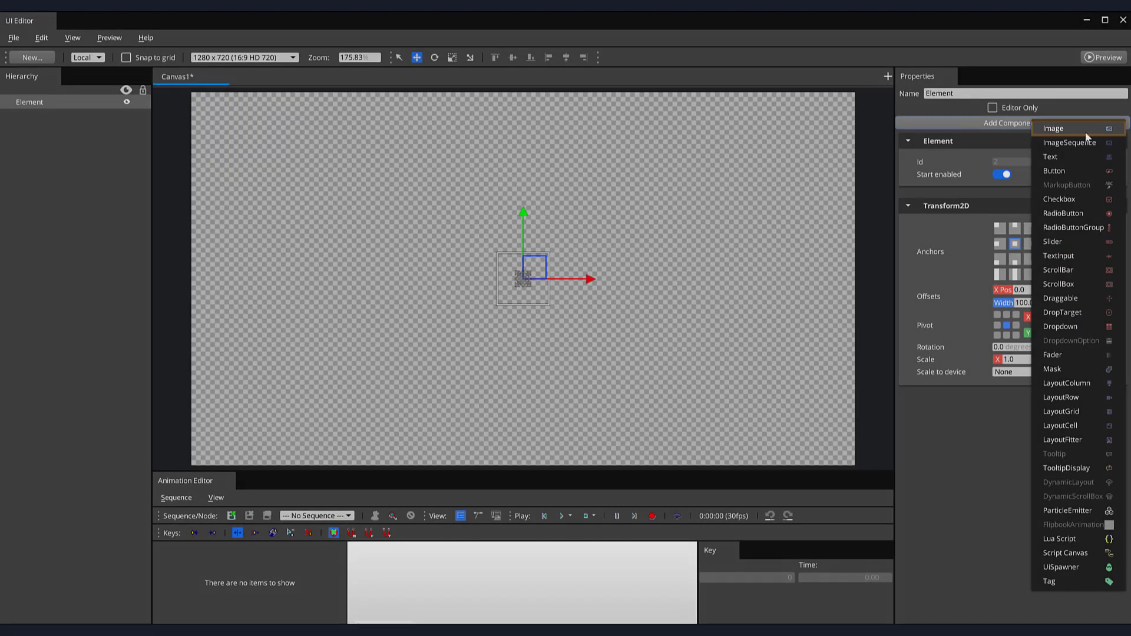
pyautogui.click(1086, 134)
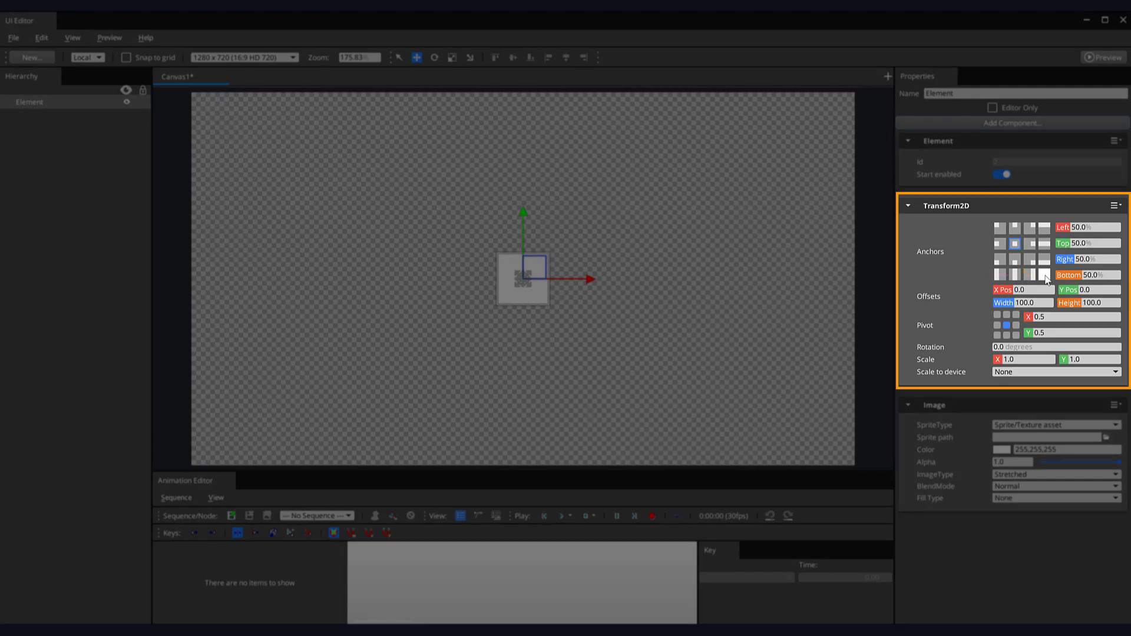
pyautogui.click(1046, 279)
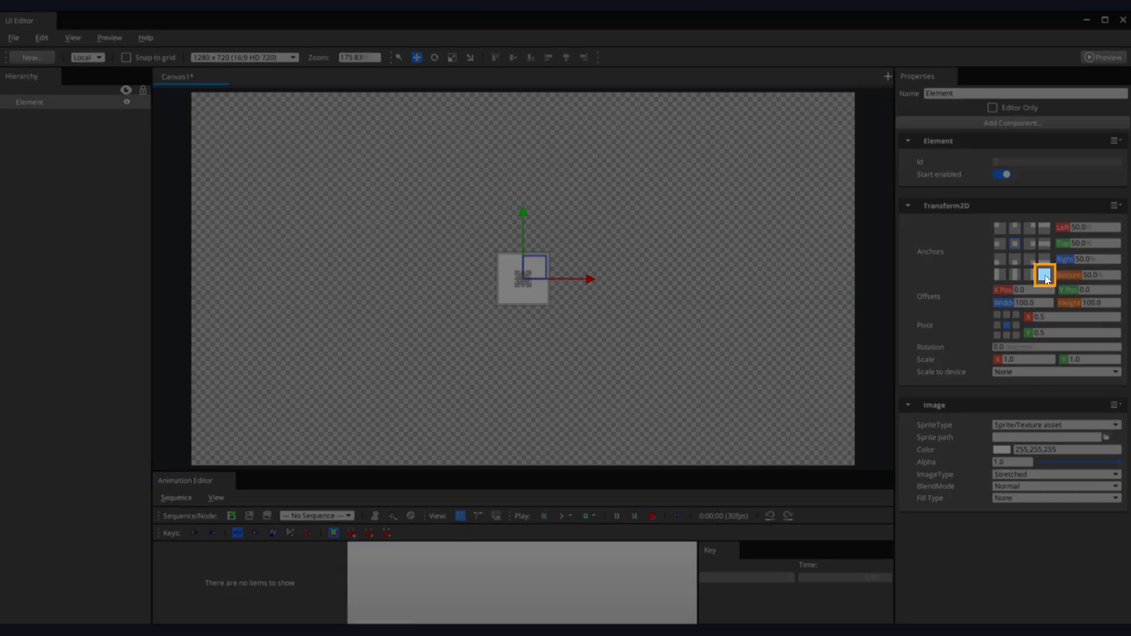
pyautogui.click(1045, 279)
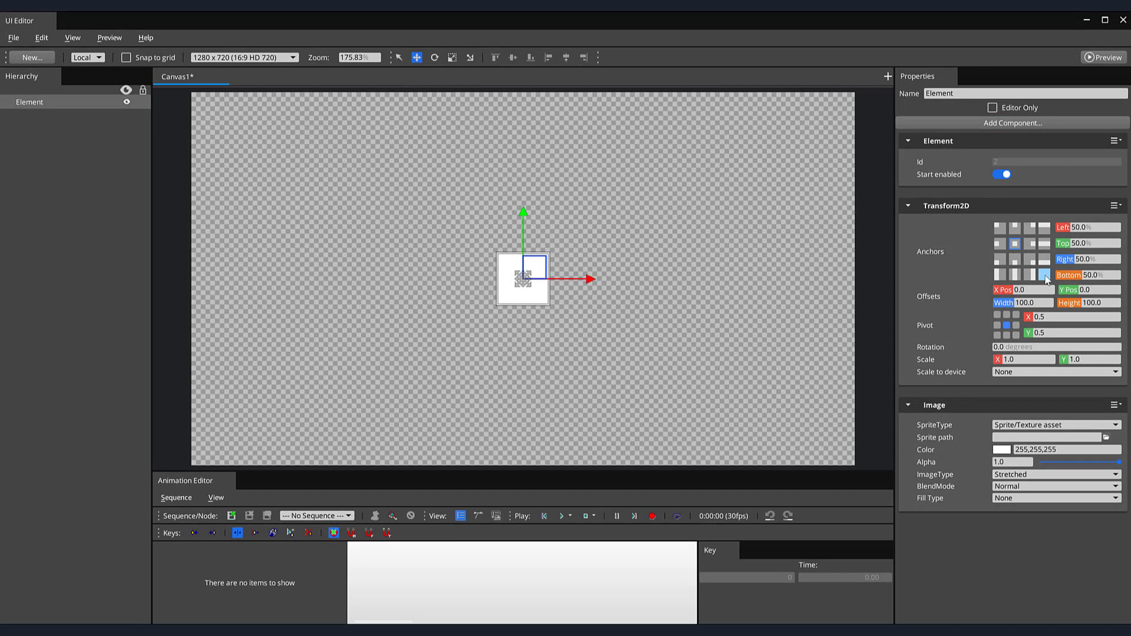
pyautogui.click(1046, 275)
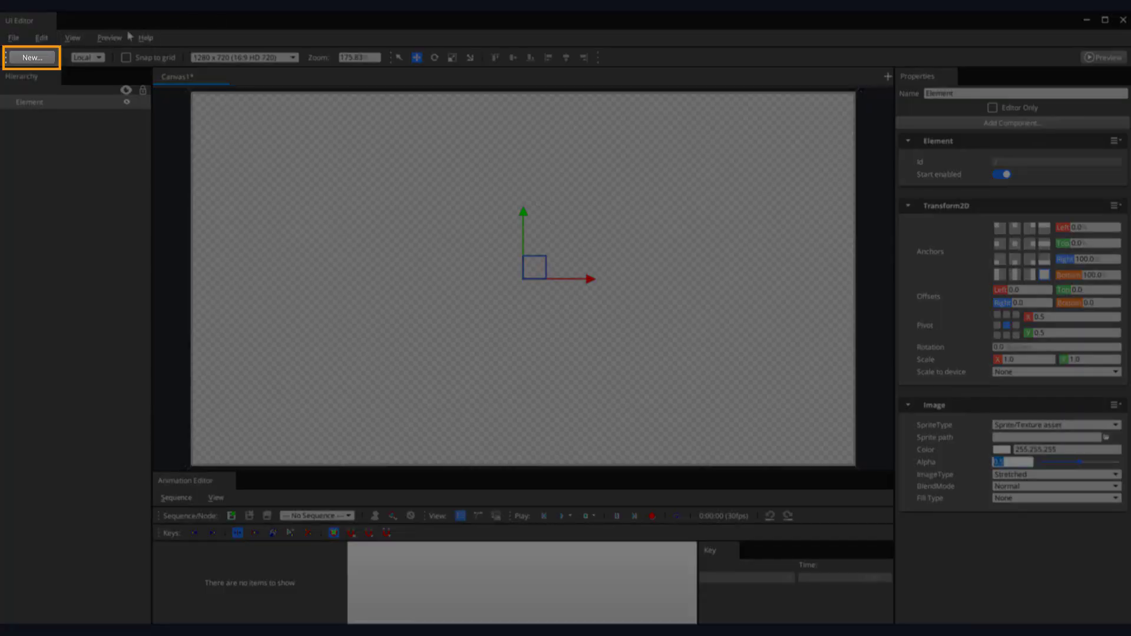
# Add a second empty element and name it Text.
pyautogui.click(33, 57)
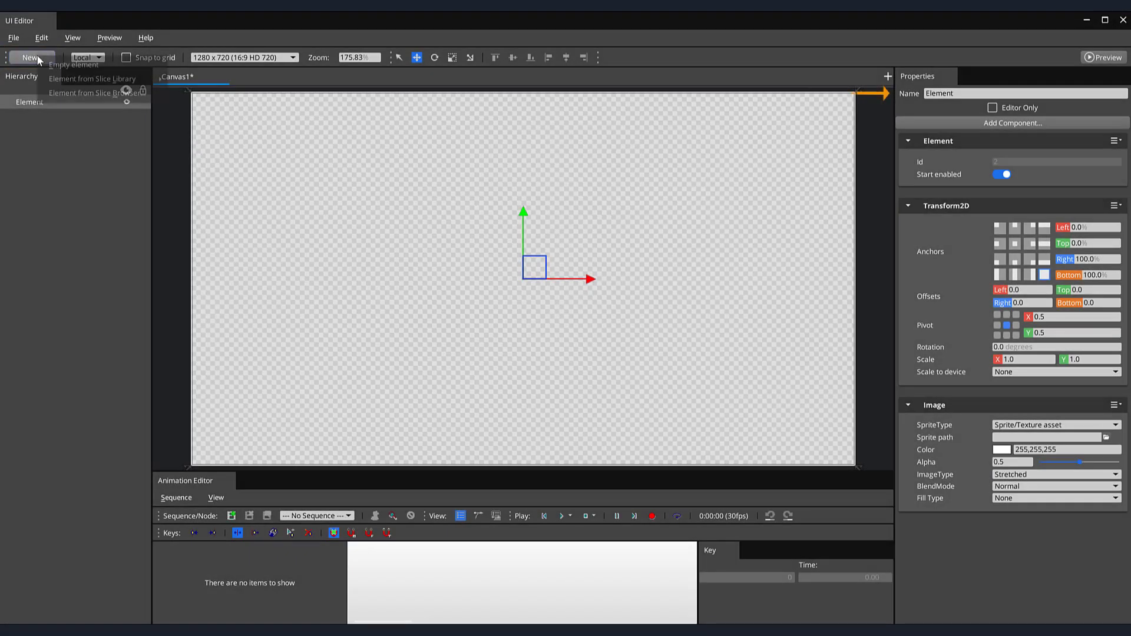
pyautogui.click(80, 65)
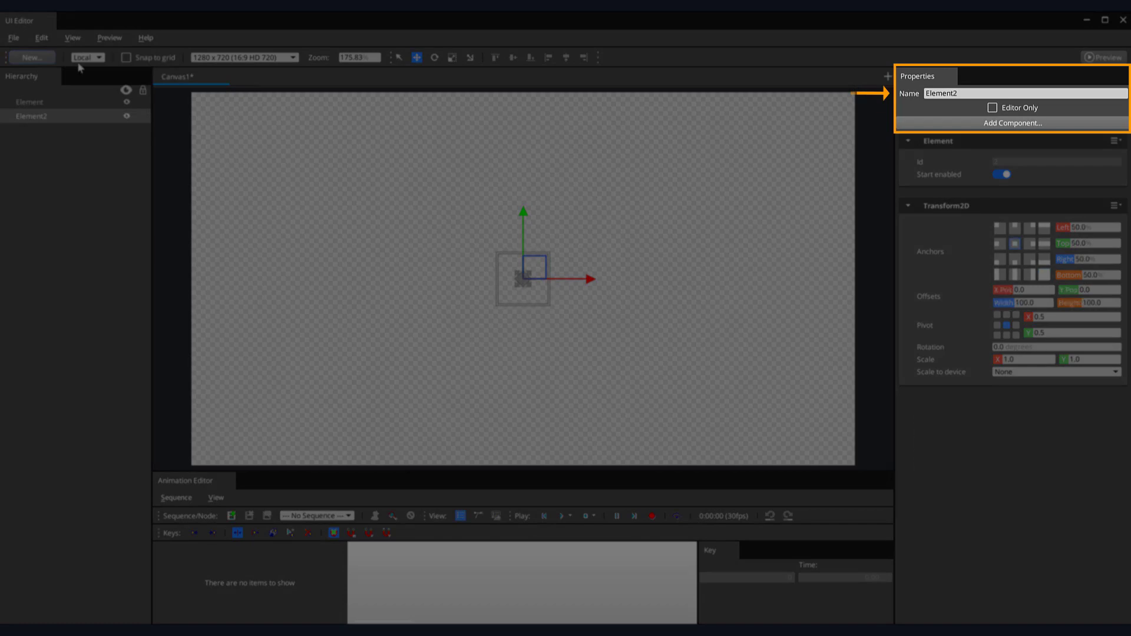
pyautogui.click(987, 93)
pyautogui.write('Text')
pyautogui.press('Return')
# Rename the first element to Background and give the Text element a Text component.
pyautogui.click(29, 102)
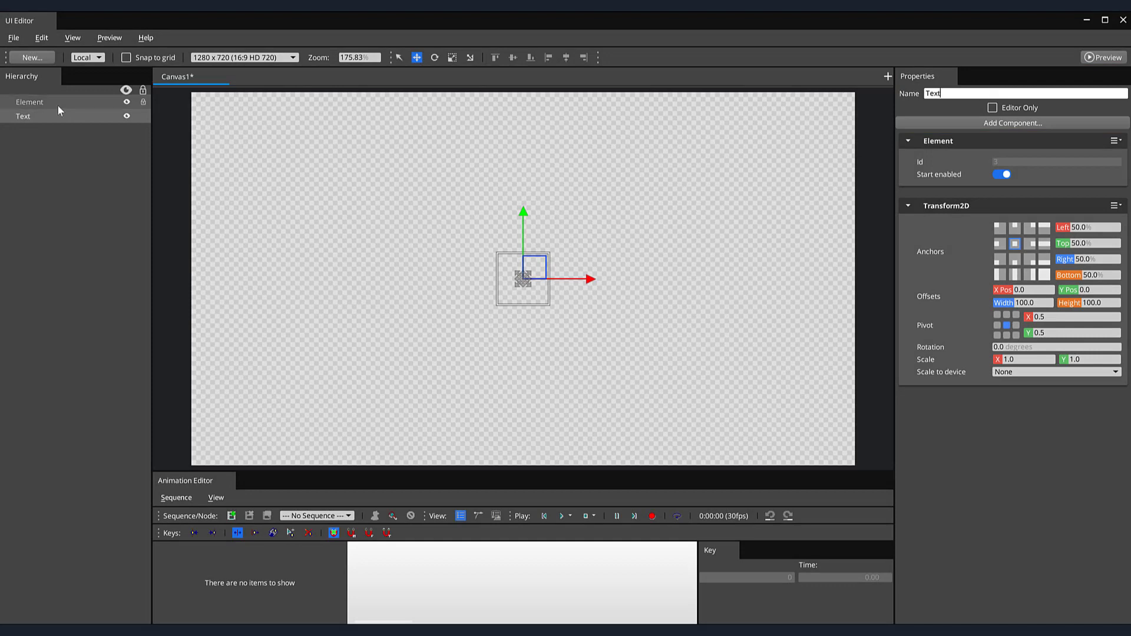
pyautogui.click(988, 93)
pyautogui.write('Backg')
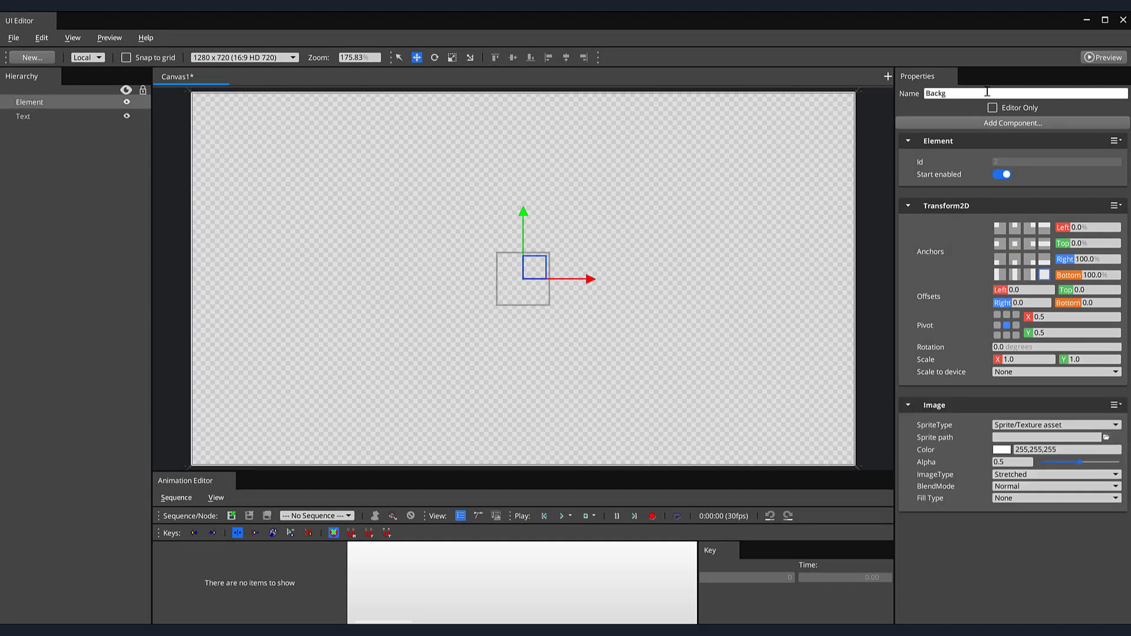
pyautogui.write('round')
pyautogui.press('Return')
pyautogui.click(66, 116)
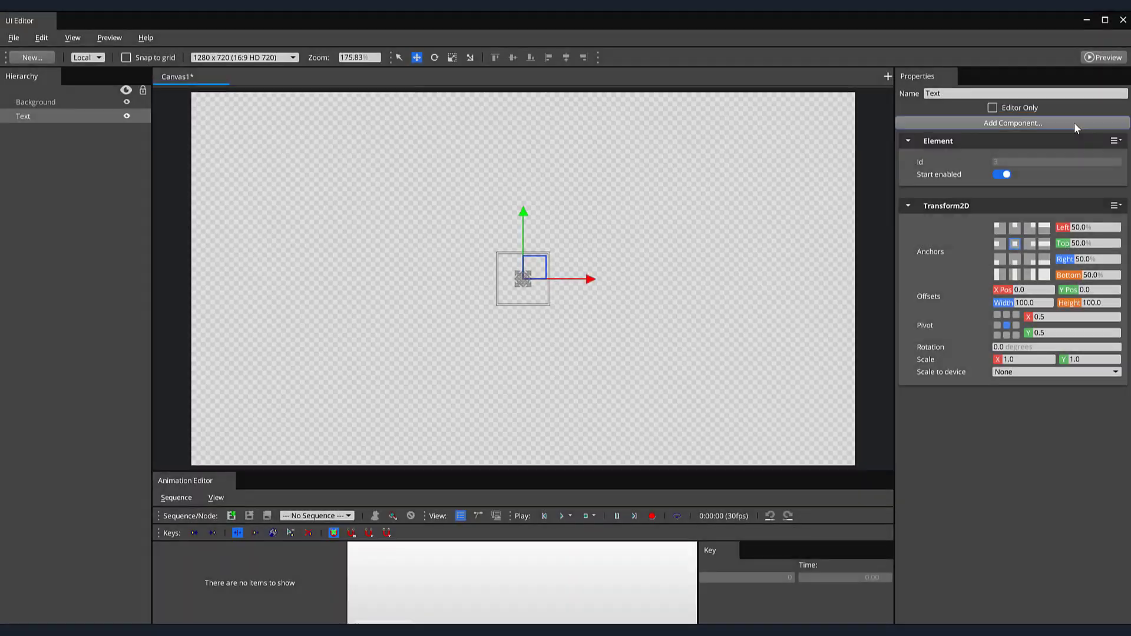
pyautogui.click(1073, 123)
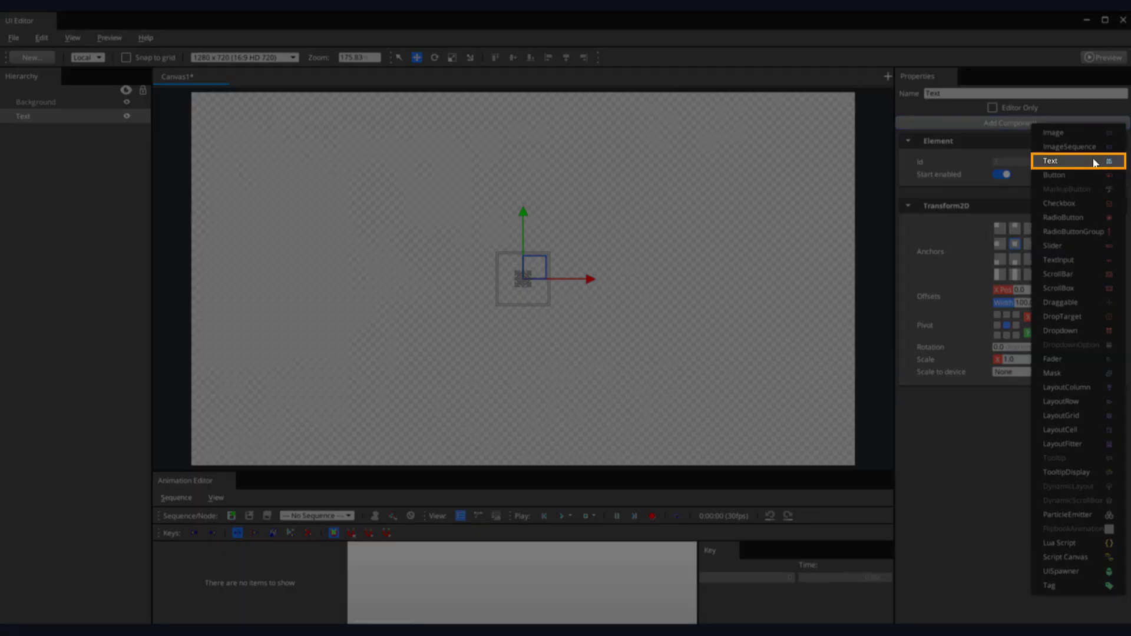
pyautogui.click(1094, 161)
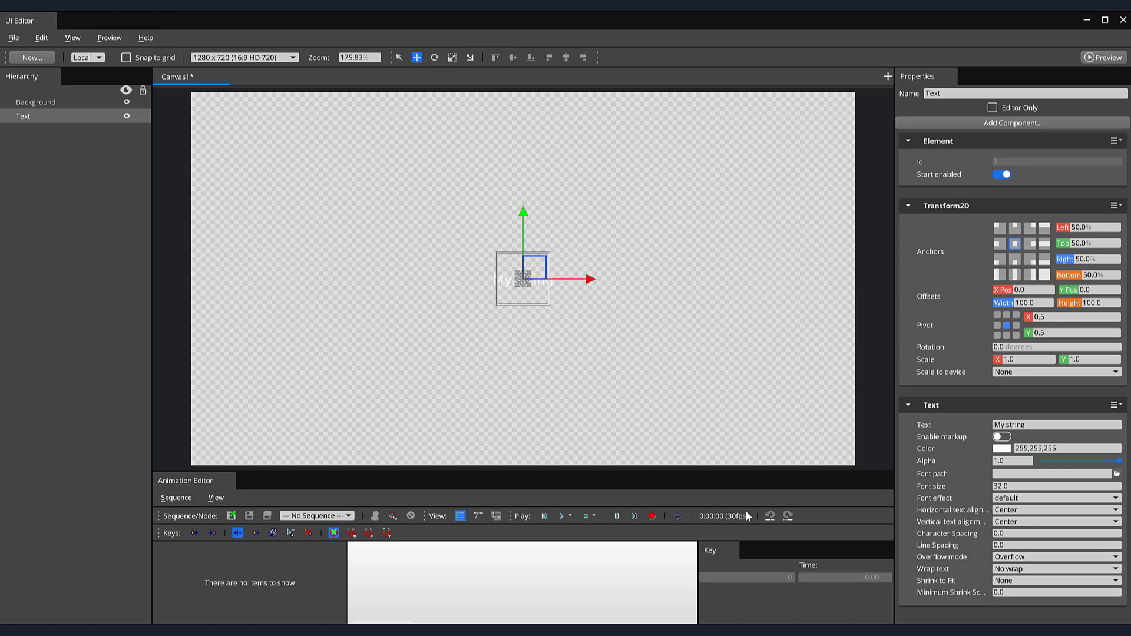
# Set the Background element's Image colour to black (0,0,0).
pyautogui.click(68, 103)
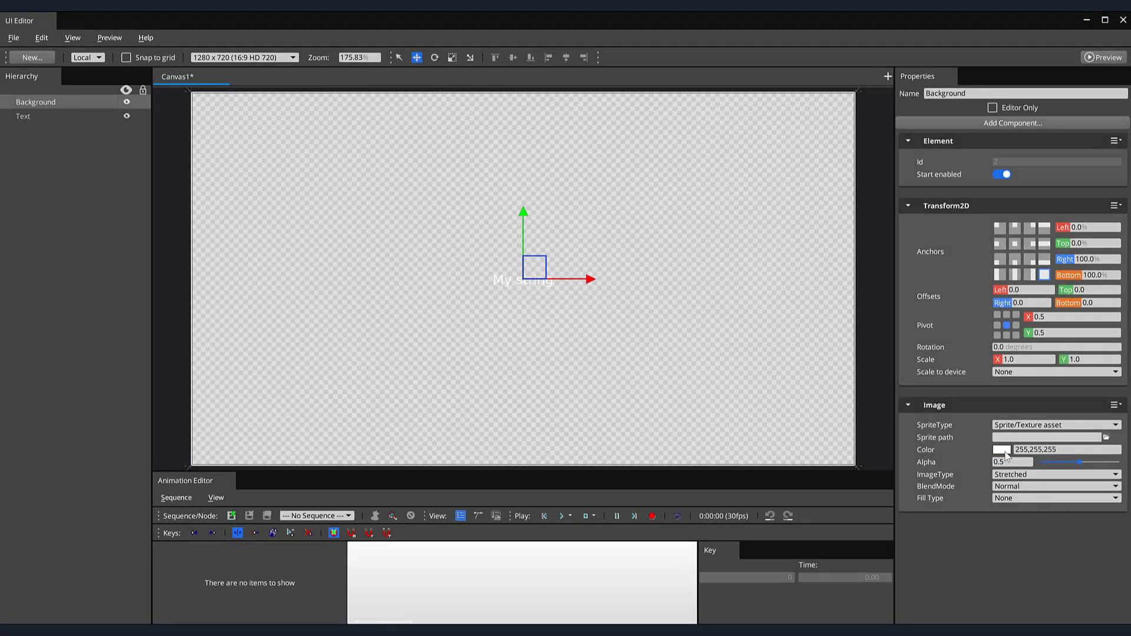
pyautogui.click(1002, 450)
pyautogui.moveTo(842, 302); pyautogui.dragTo(759, 415)
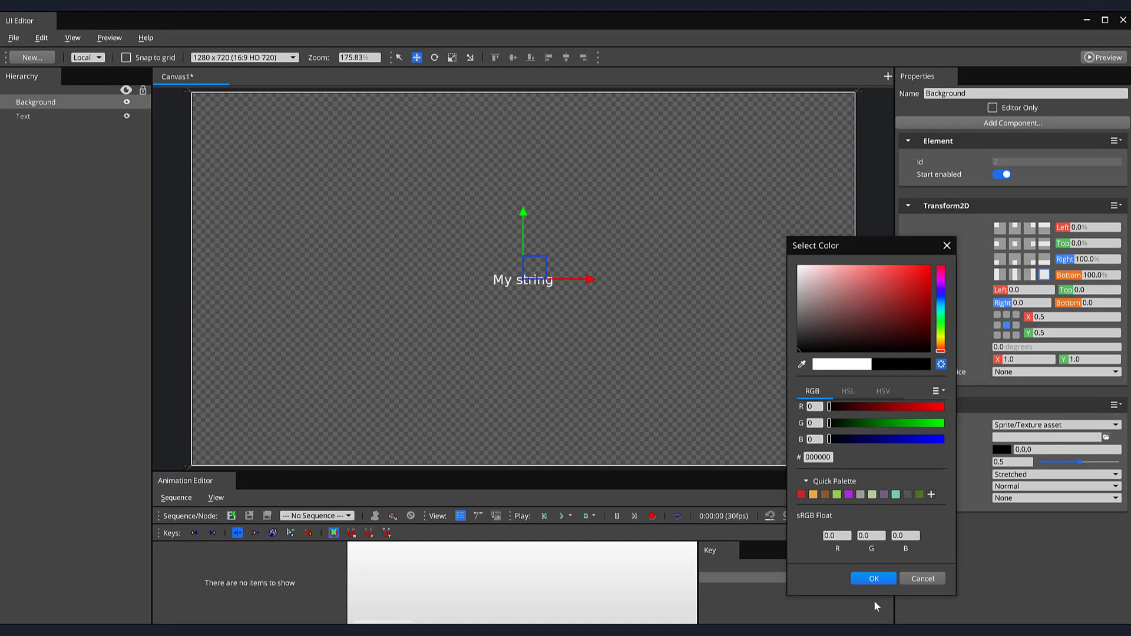
pyautogui.click(873, 579)
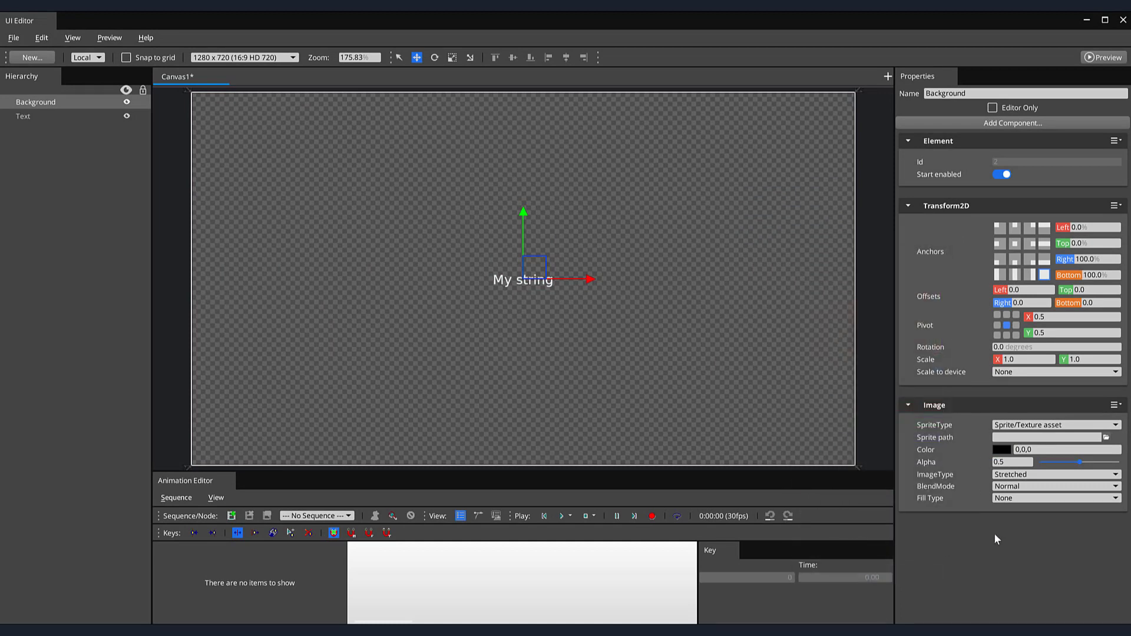
# Change the Text element's string to 'Press Enter To Start' and save the canvas from File.
pyautogui.click(112, 116)
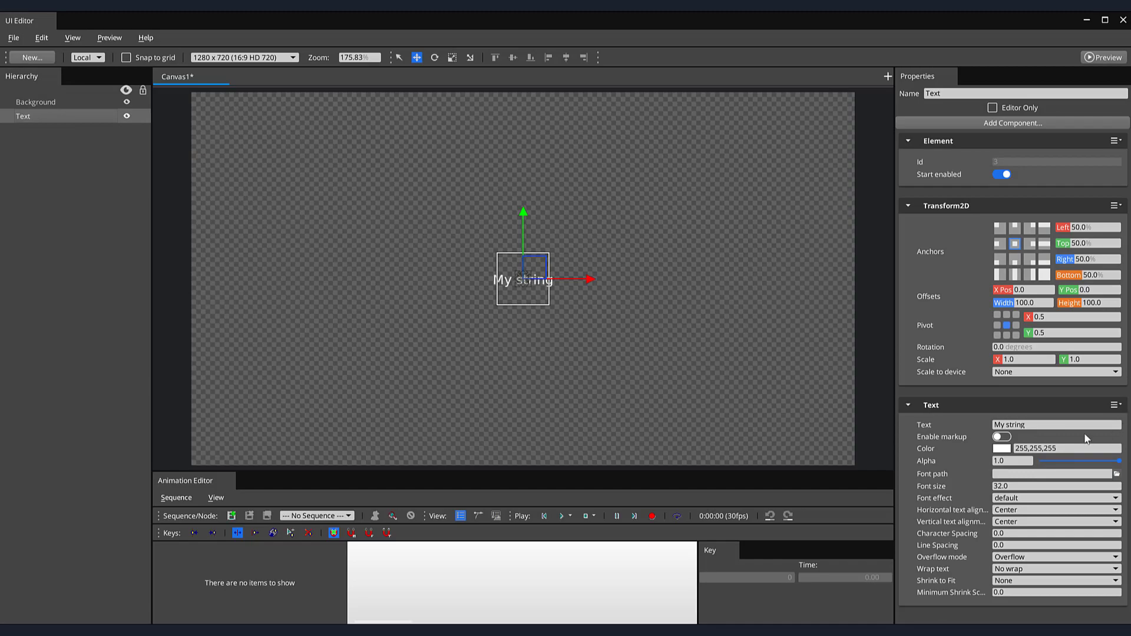
pyautogui.click(1072, 425)
pyautogui.write('Press Enter To Start')
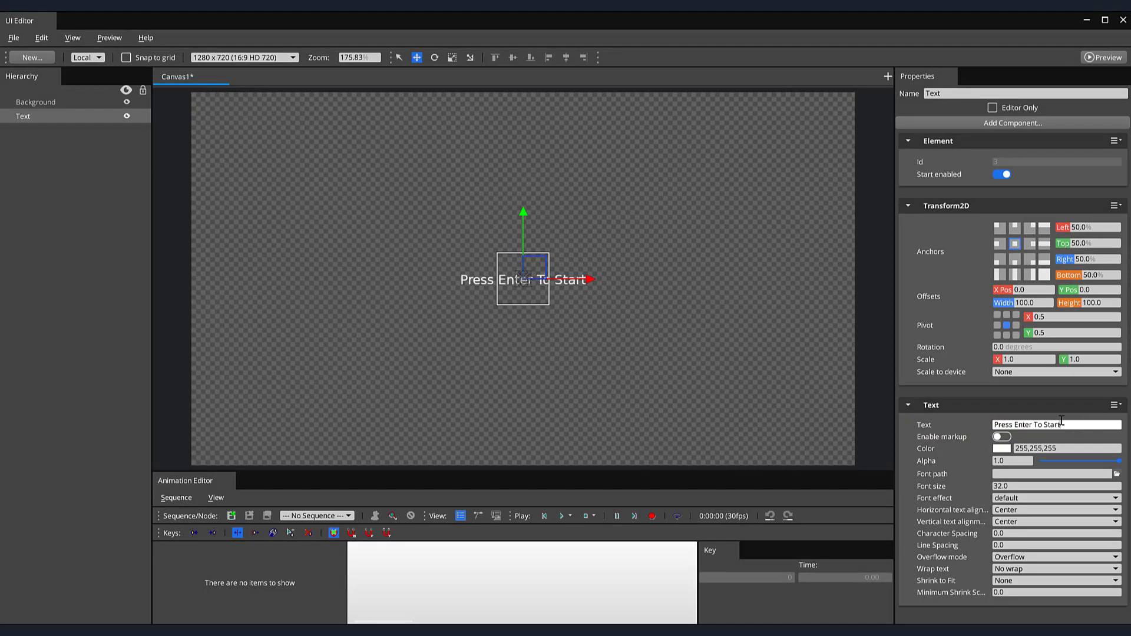
pyautogui.click(1023, 487)
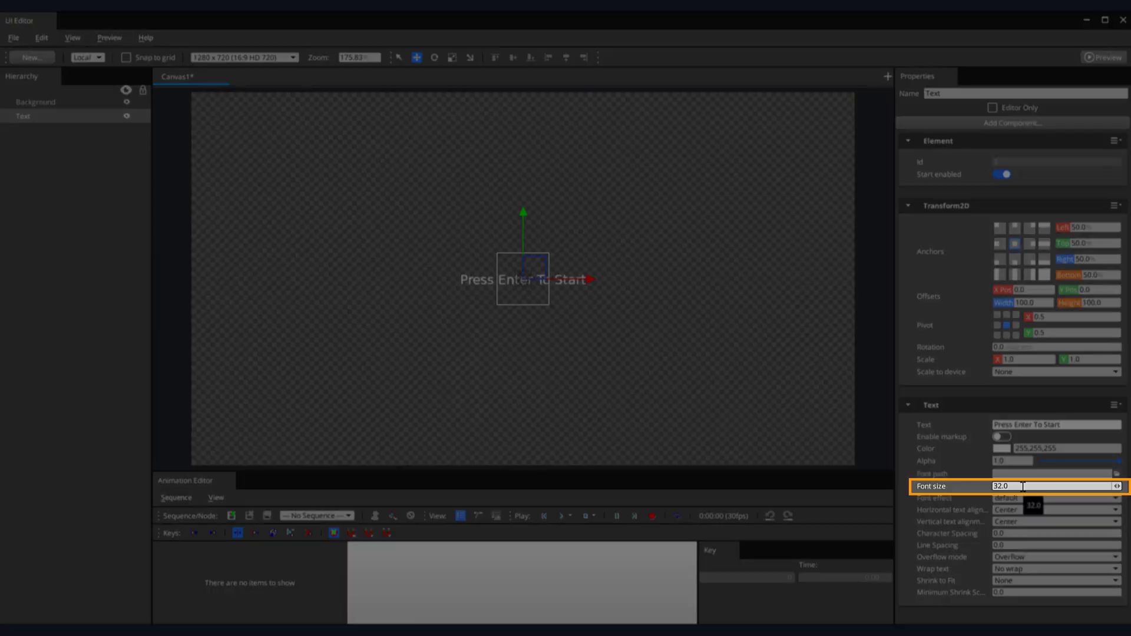
pyautogui.doubleClick(1023, 486)
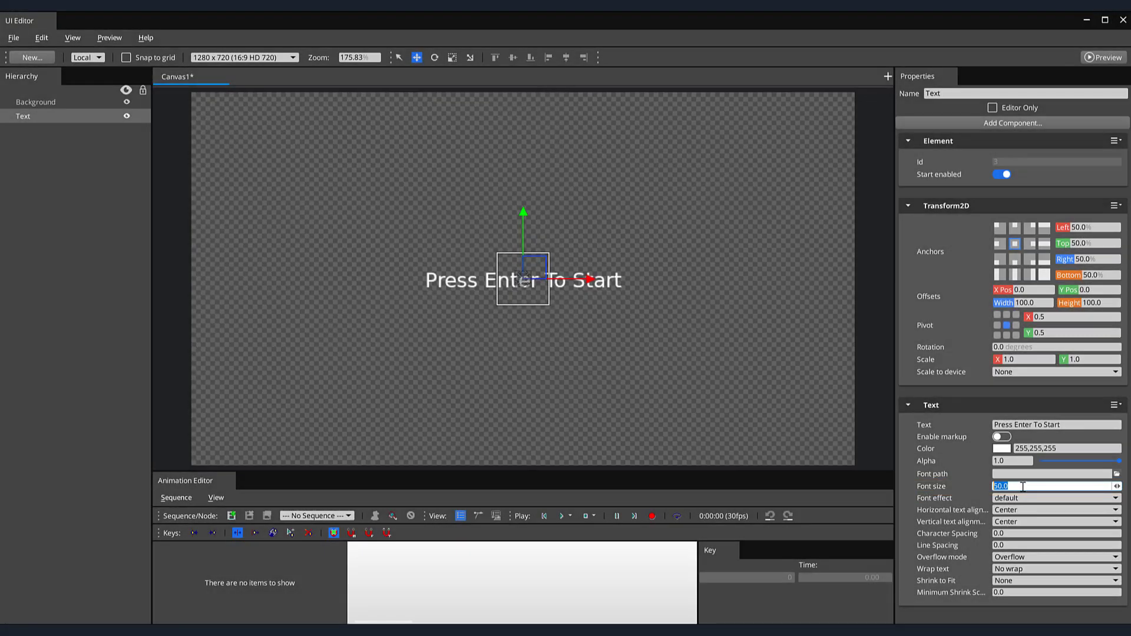
pyautogui.click(81, 138)
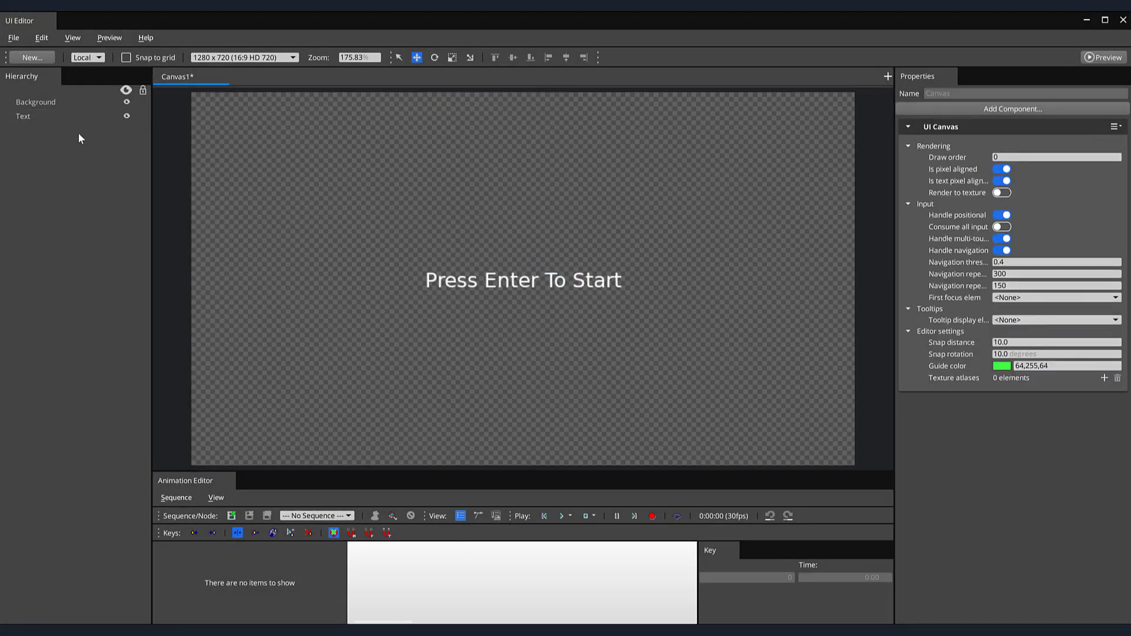
pyautogui.click(13, 38)
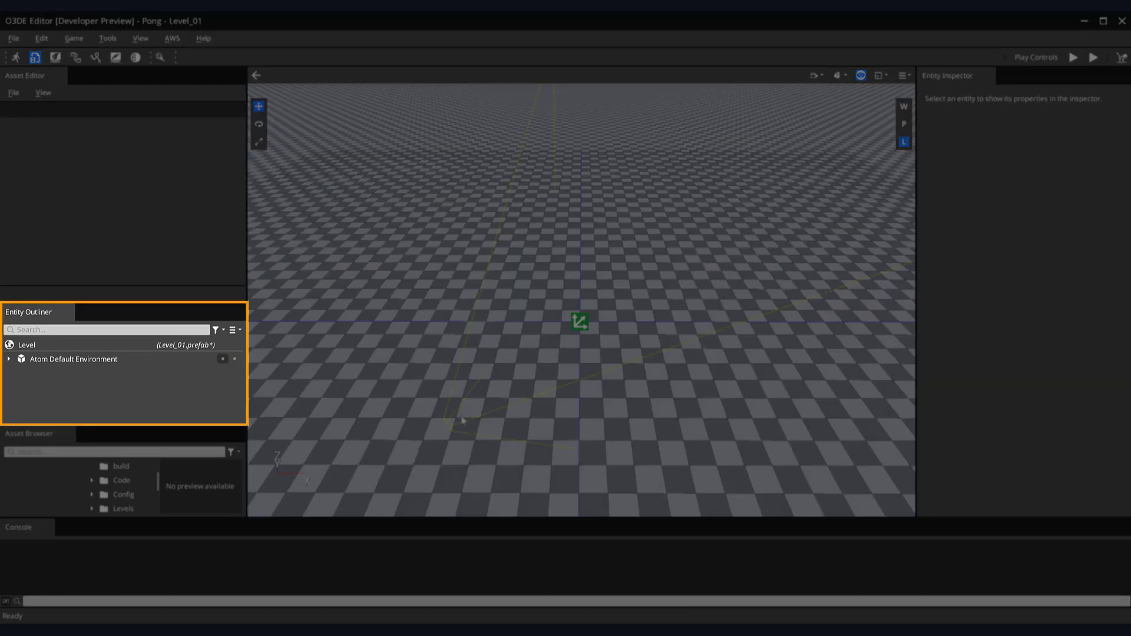
# Create a new entity in the Entity Outliner named 'Start Menu'.
pyautogui.rightClick(146, 397)
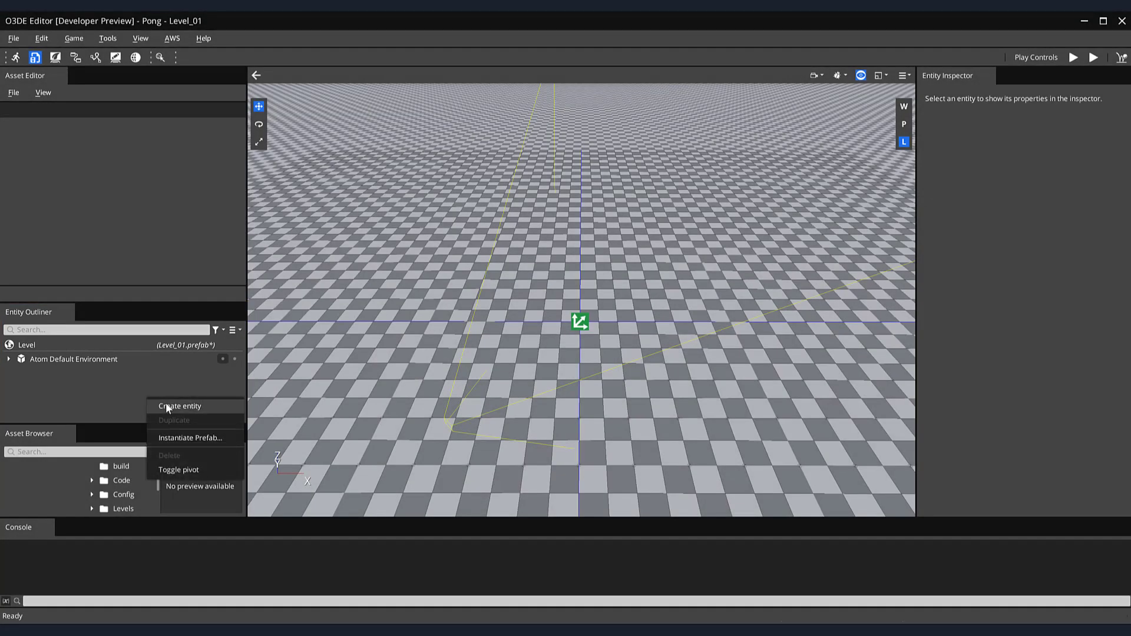
pyautogui.click(167, 406)
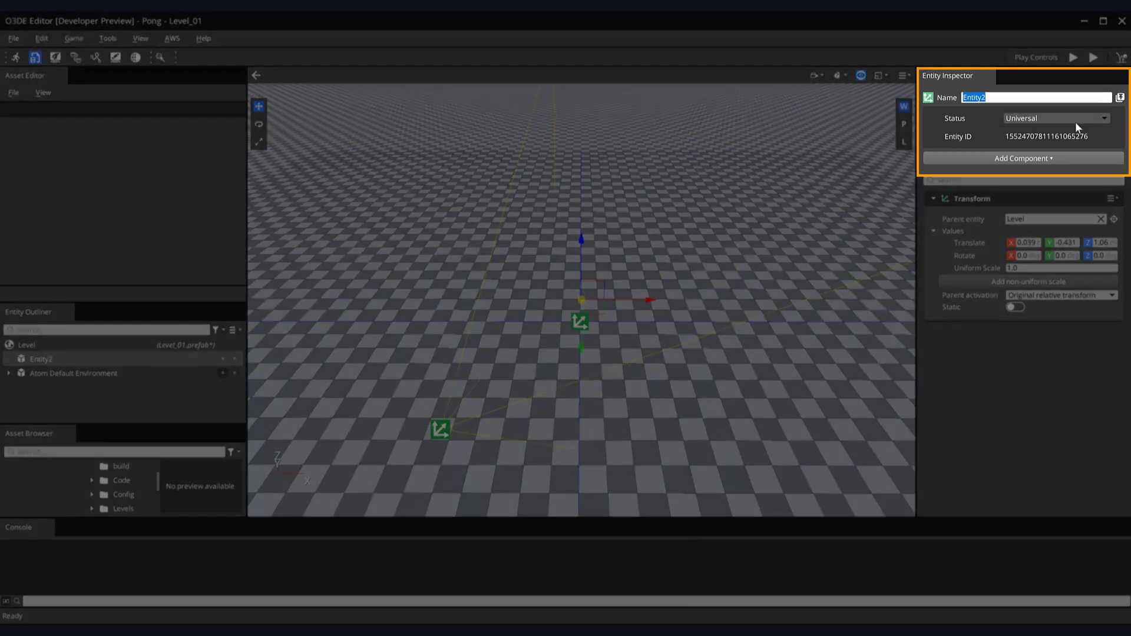
pyautogui.write('Start Menu')
pyautogui.press('Return')
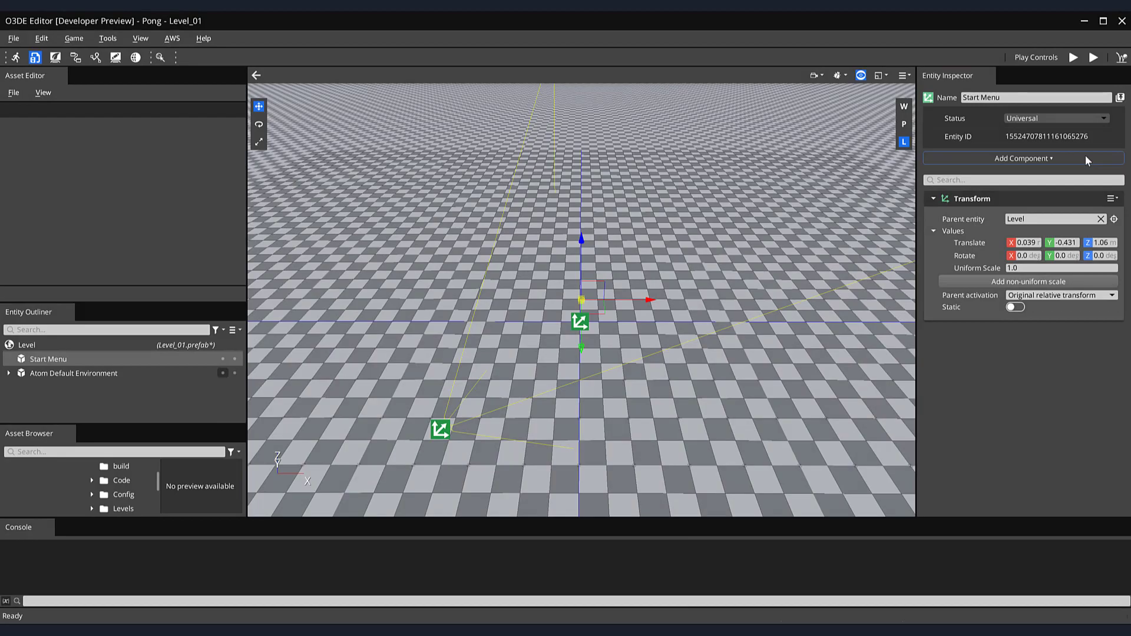
# Add a UI Canvas Asset Ref component pointing to StartMenu.uicanvas.
pyautogui.click(1088, 155)
pyautogui.write('UI')
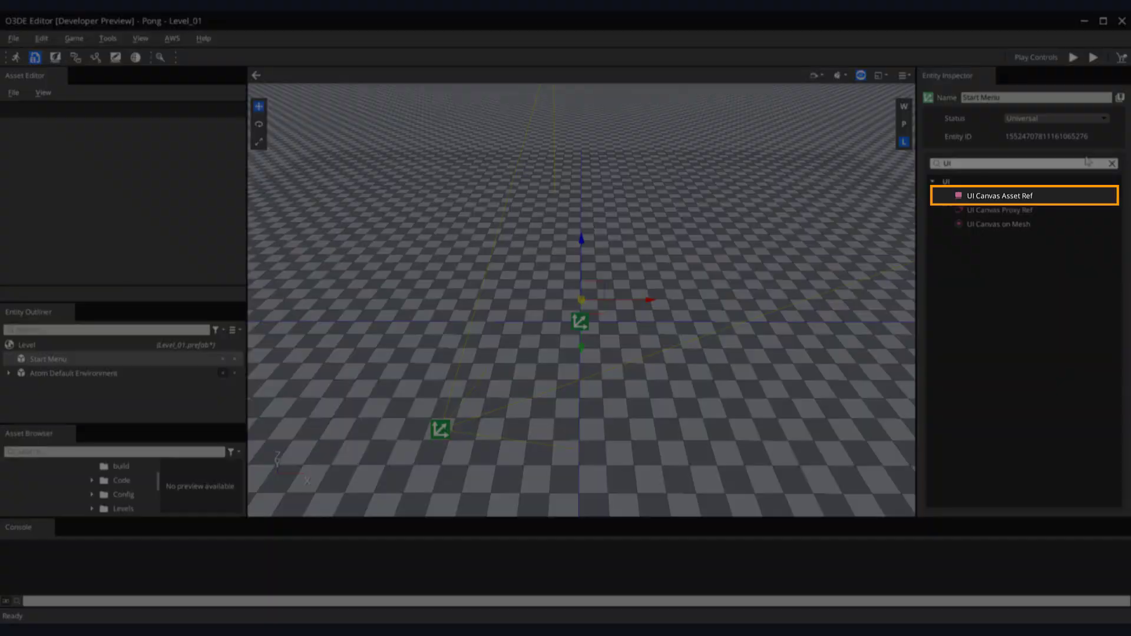
pyautogui.click(1078, 196)
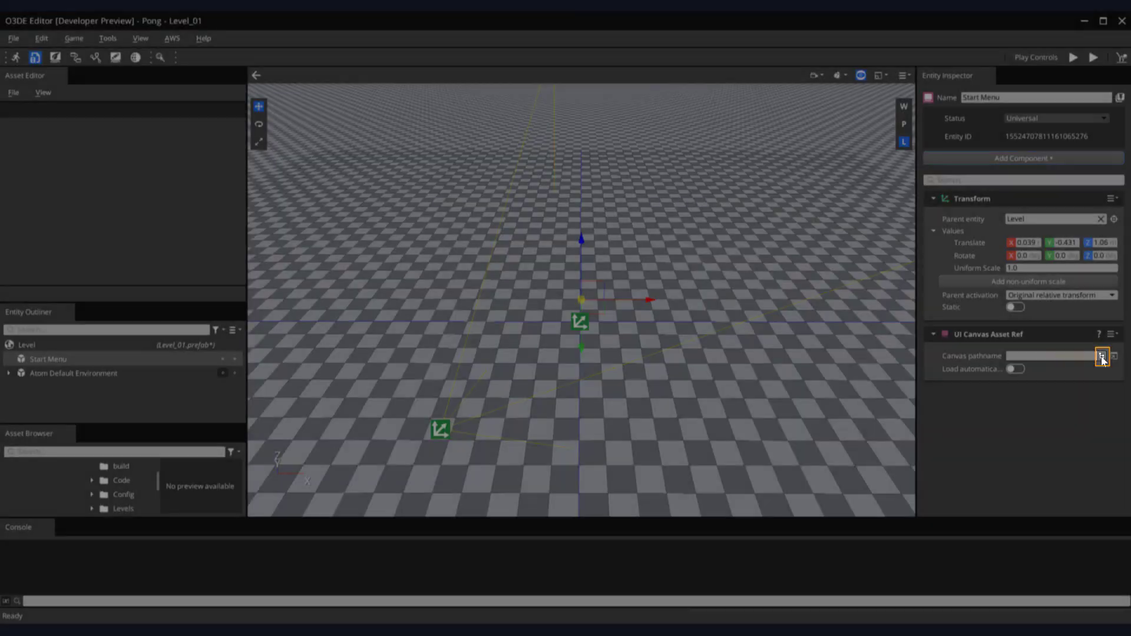
pyautogui.click(1101, 356)
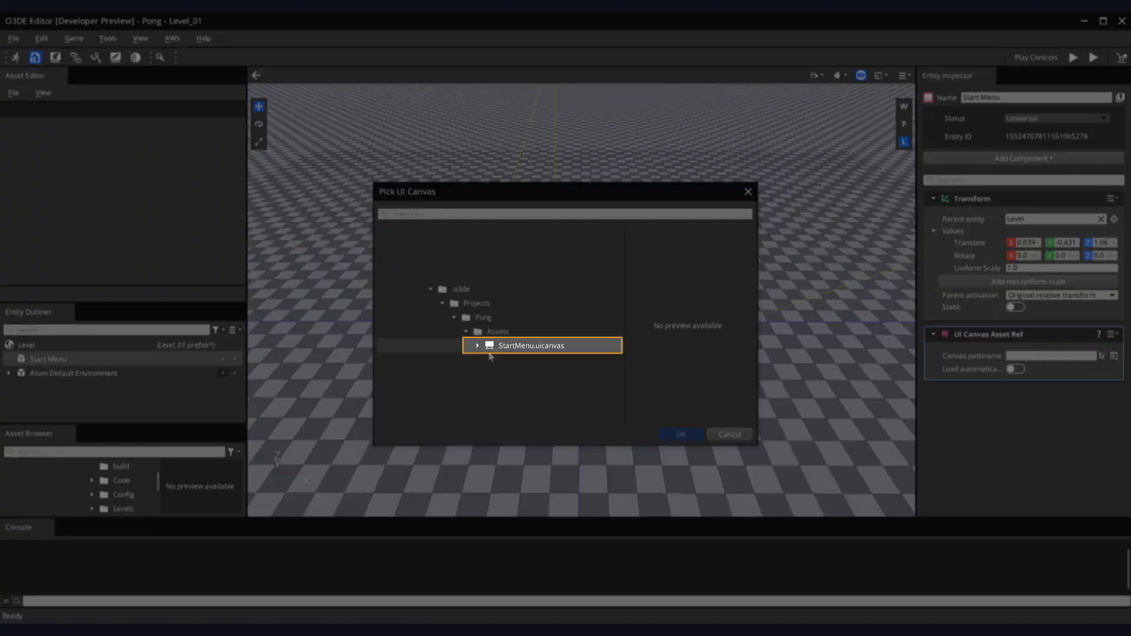
pyautogui.click(489, 349)
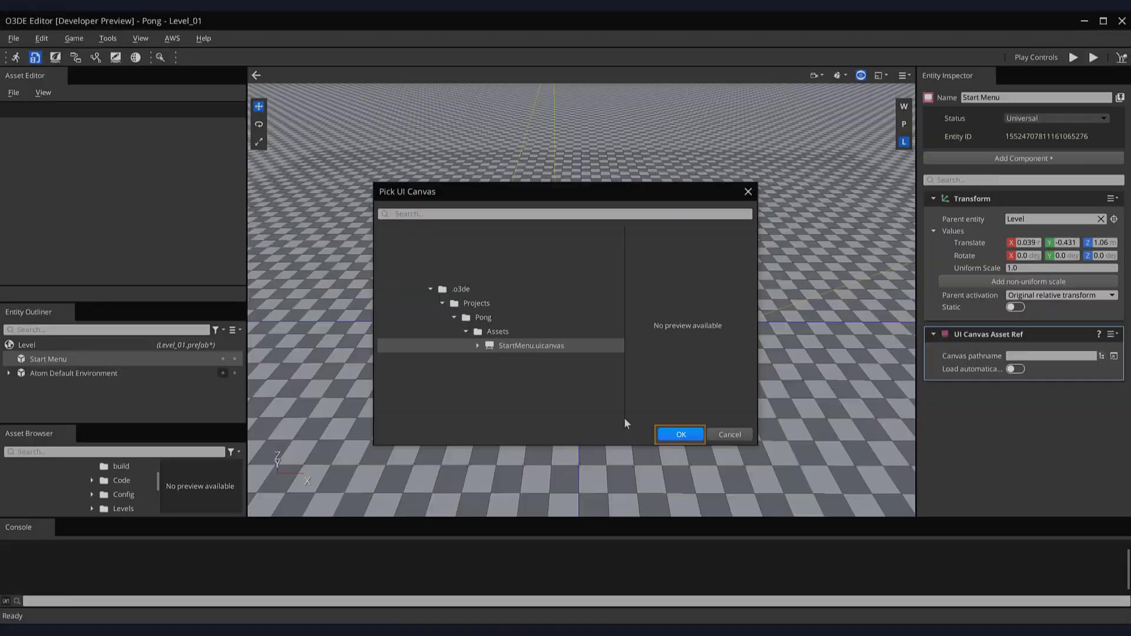
pyautogui.click(680, 434)
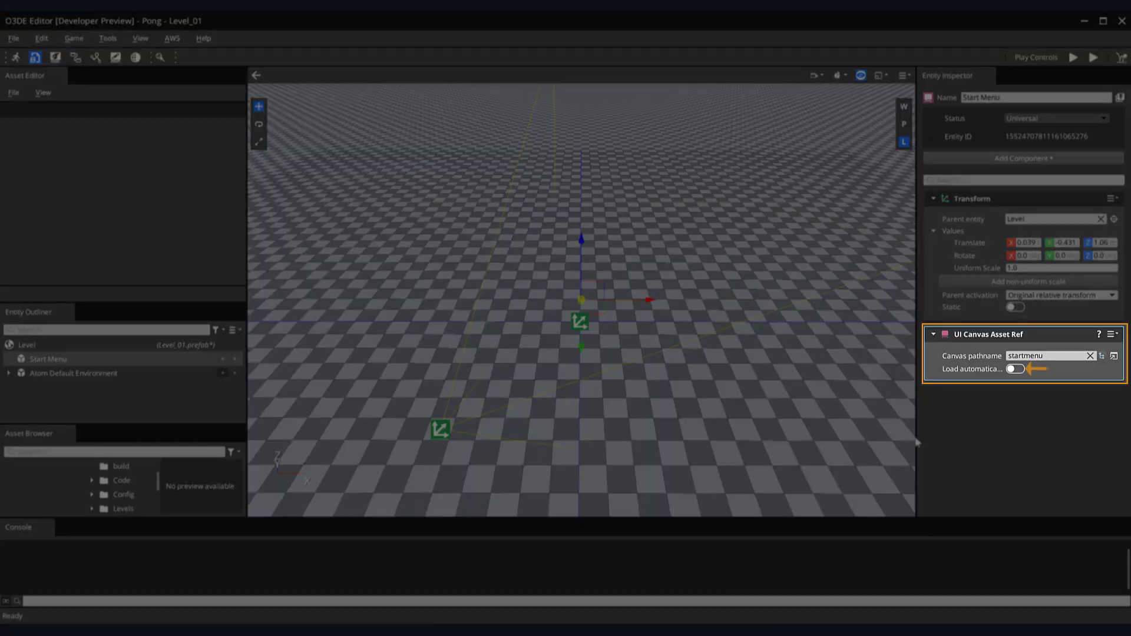
# Enable Load automatically for the canvas, then exit game mode after the play test.
pyautogui.click(1015, 369)
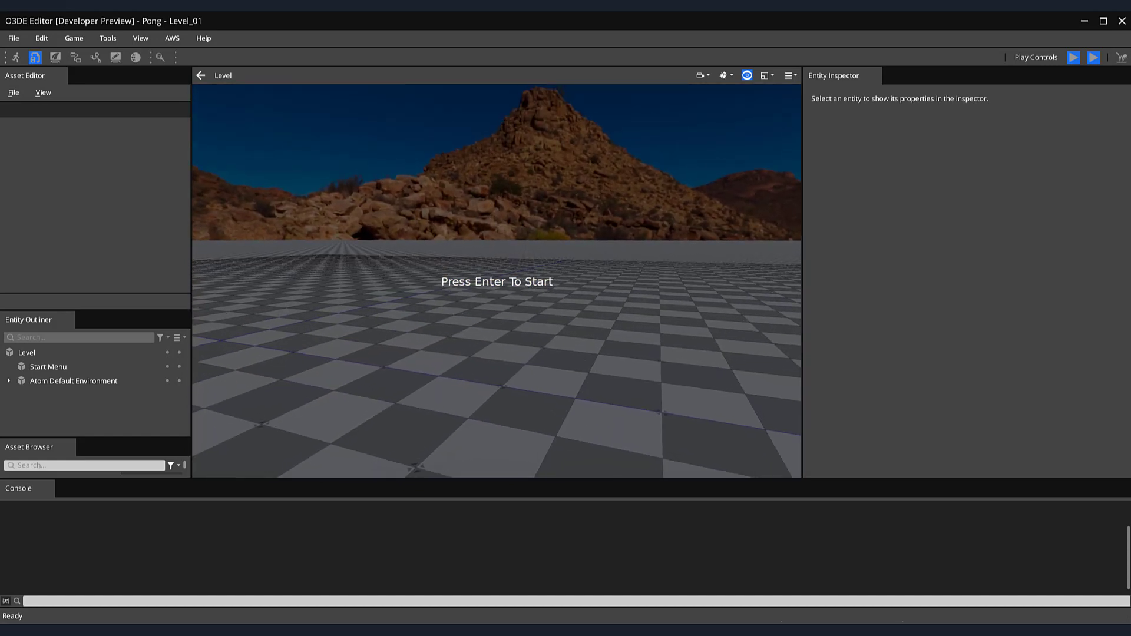
pyautogui.press('Escape')
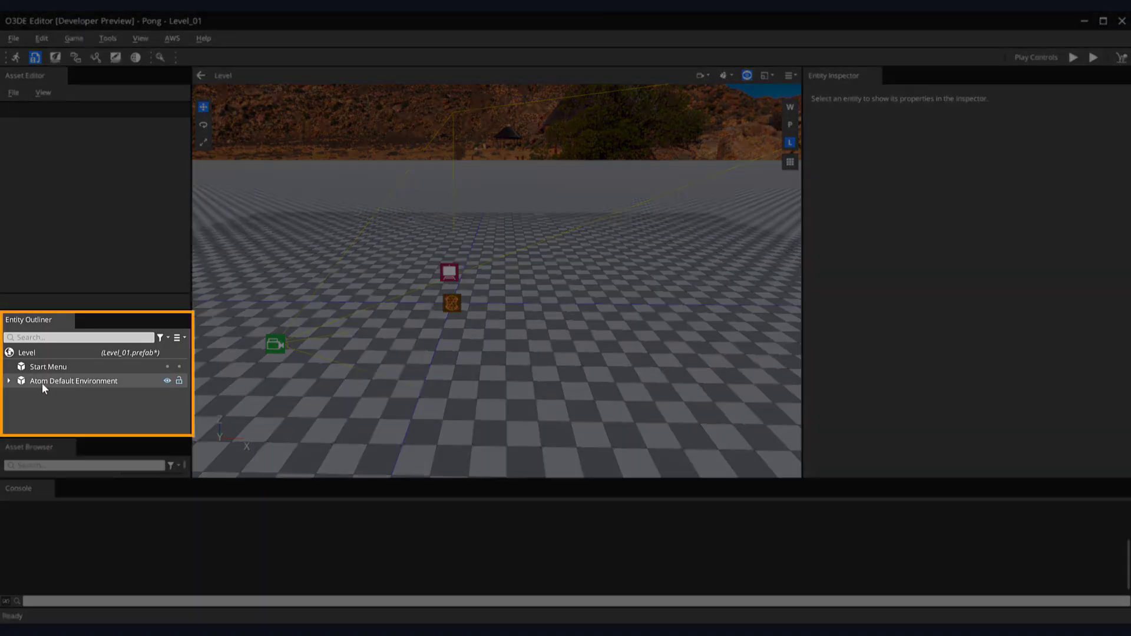
# Inspect the Camera's Fly Camera Input settings, then play the level again with Ctrl+G.
pyautogui.click(9, 381)
pyautogui.click(56, 395)
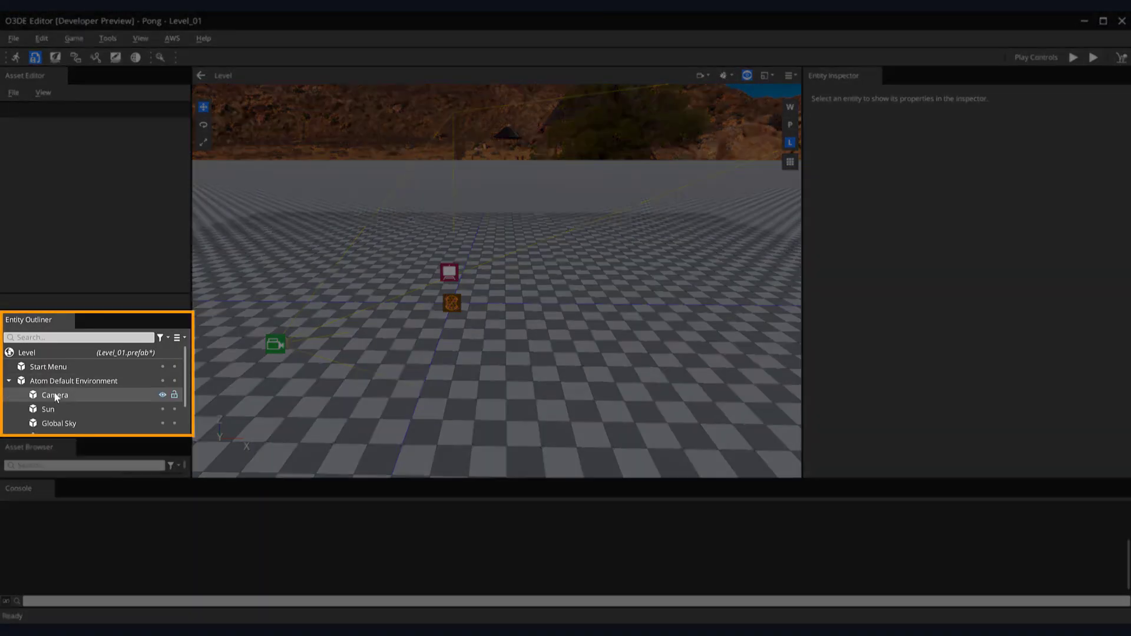
pyautogui.scroll(-2, 867, 377)
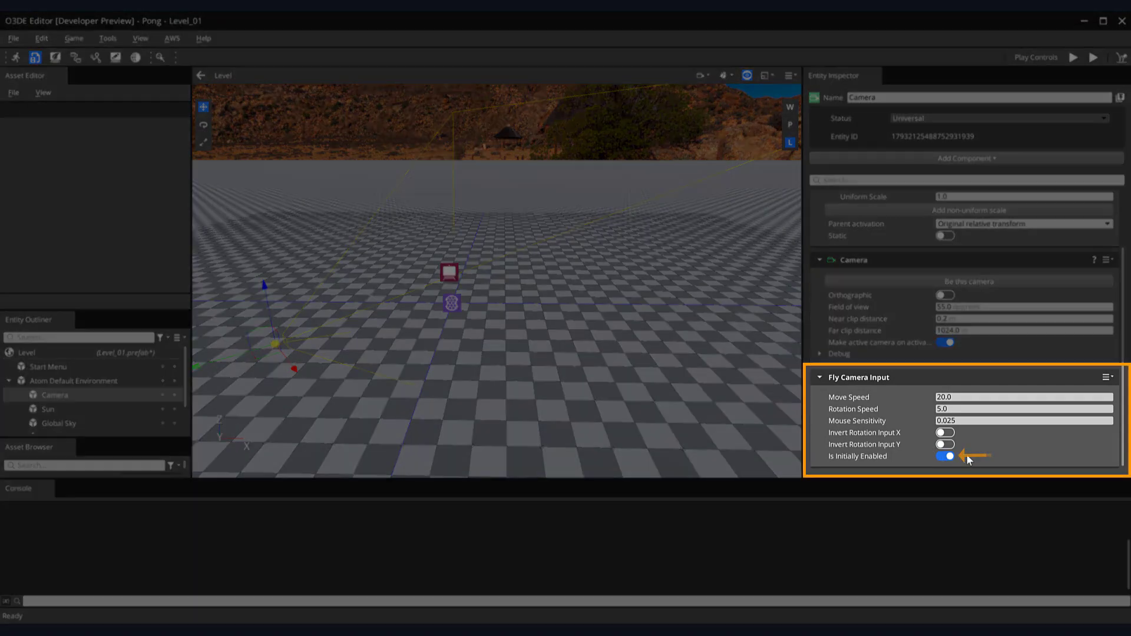
pyautogui.hotkey('ctrl', 'g')
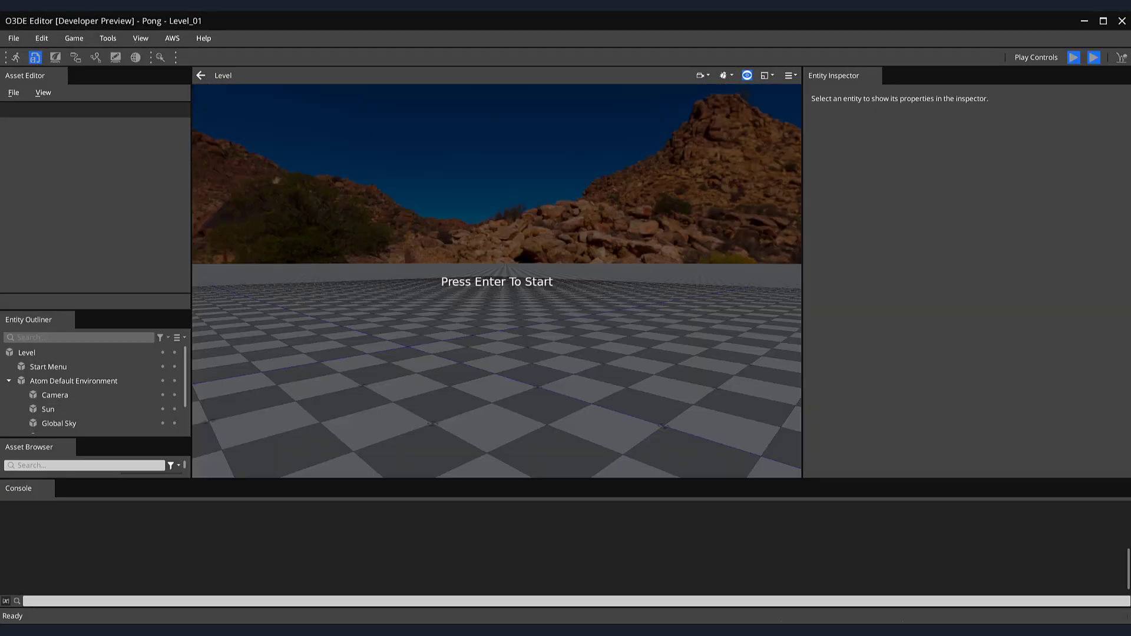